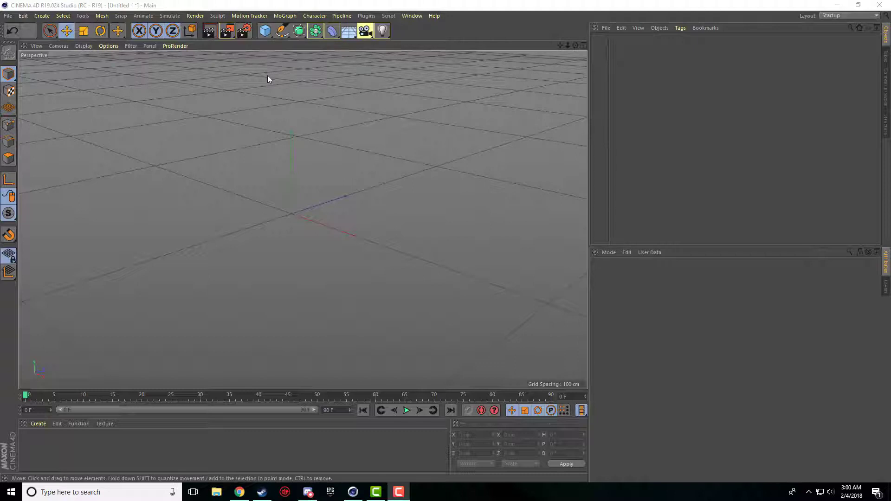
Add a Bend deformer to the empty scene
click(332, 30)
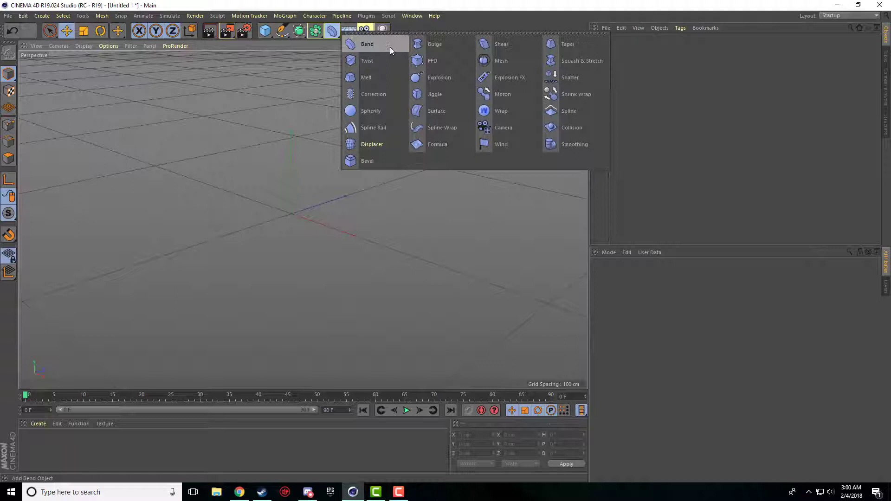
click(390, 46)
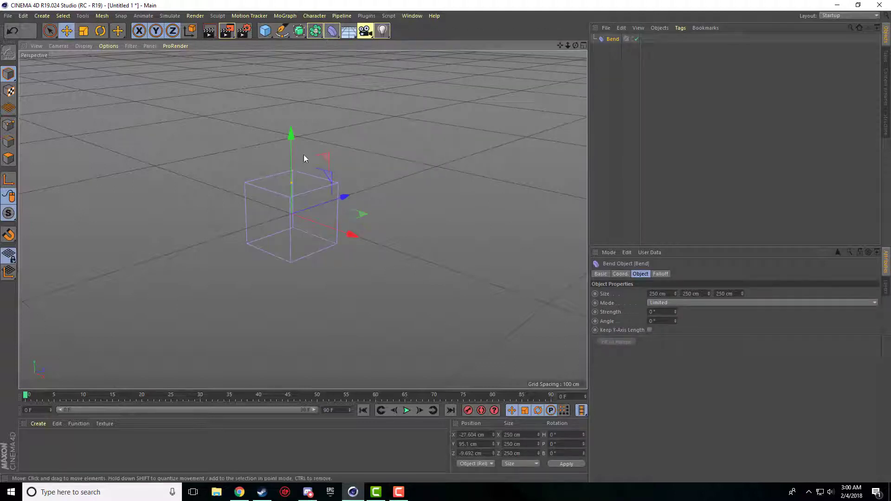
click(332, 31)
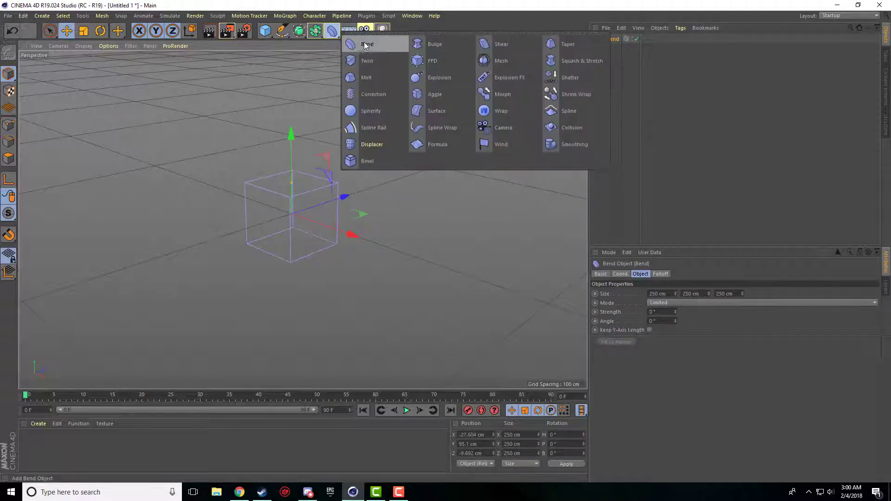
click(323, 102)
click(291, 214)
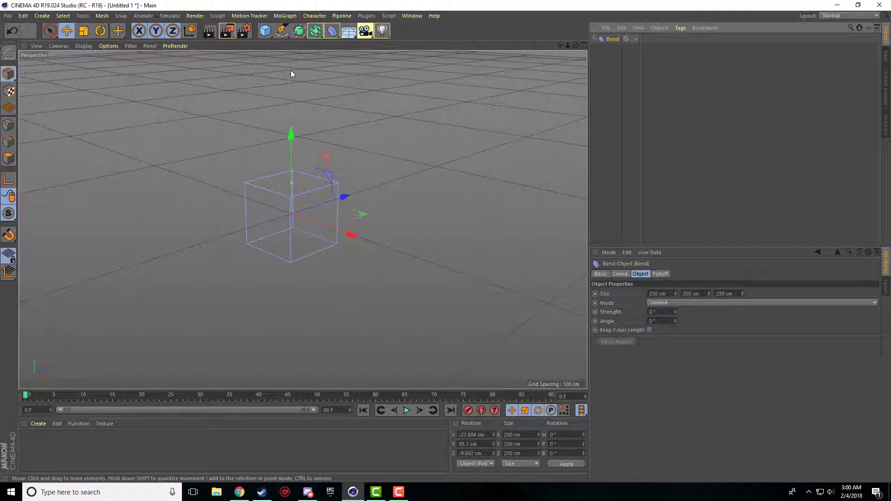
Add a cube primitive to the scene alongside the Bend deformer
click(265, 31)
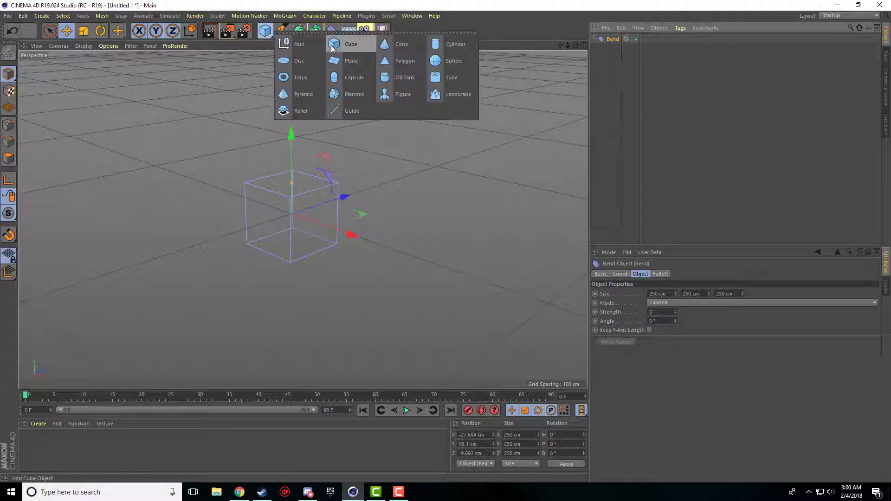
click(334, 45)
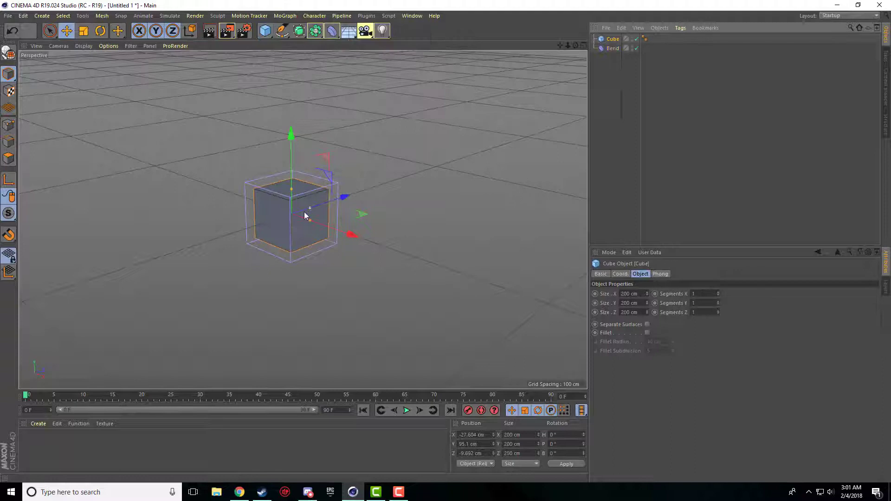
alt+right_drag(414, 164, 557, 63)
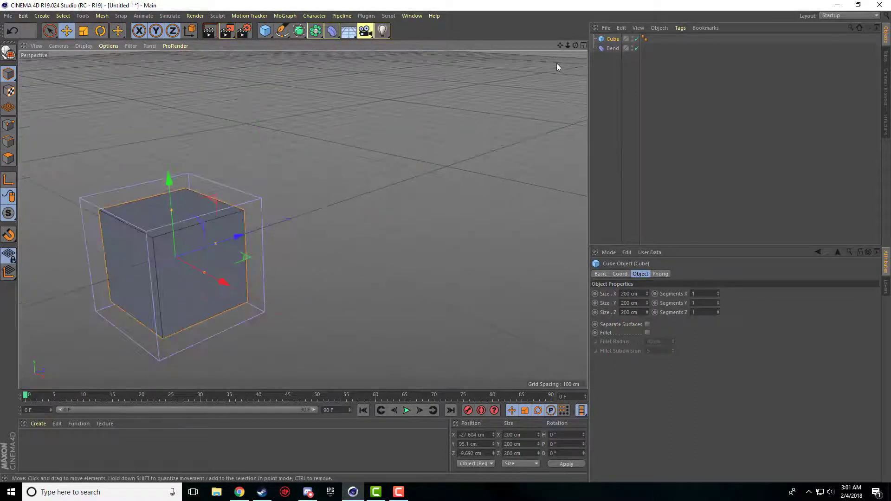
alt+middle_drag(302, 219, 436, 220)
alt+right_drag(249, 207, 303, 227)
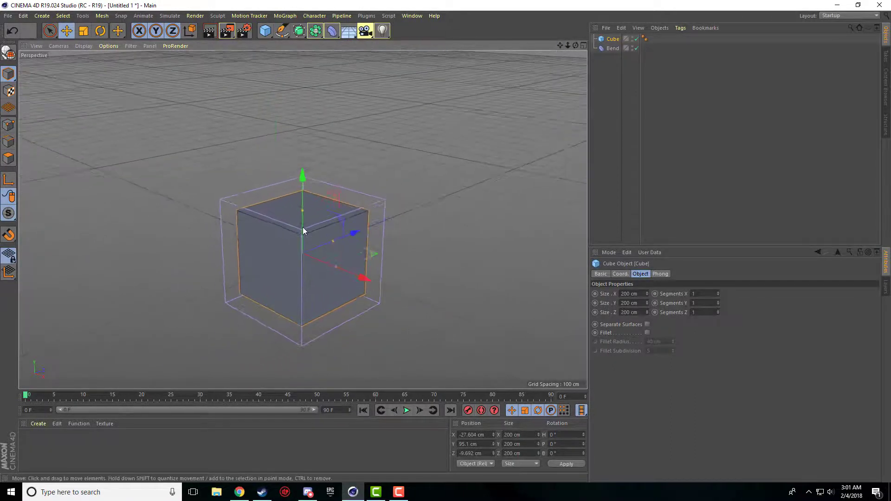
Stretch the cube into a tall column and set its size to 150 cm in X, 1000 cm in Y and 150 cm in Z
drag(304, 209, 304, 49)
scroll(317, 275, down, 6)
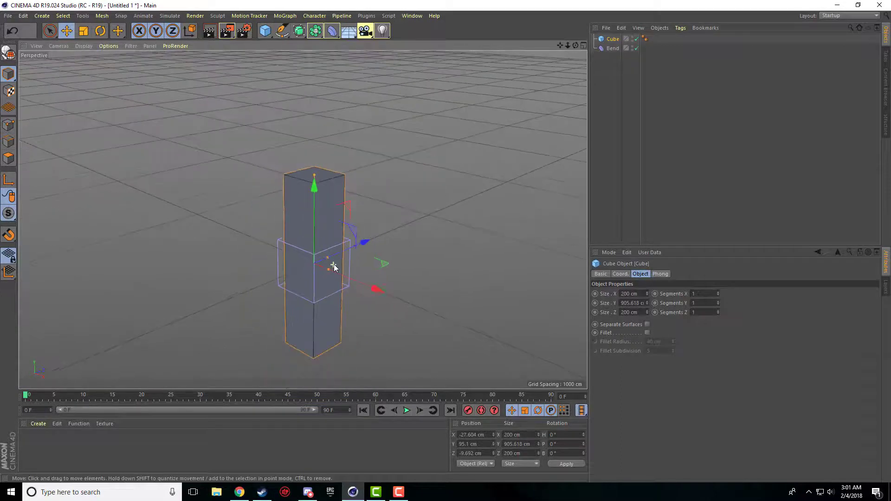
scroll(333, 268, up, 1)
click(641, 304)
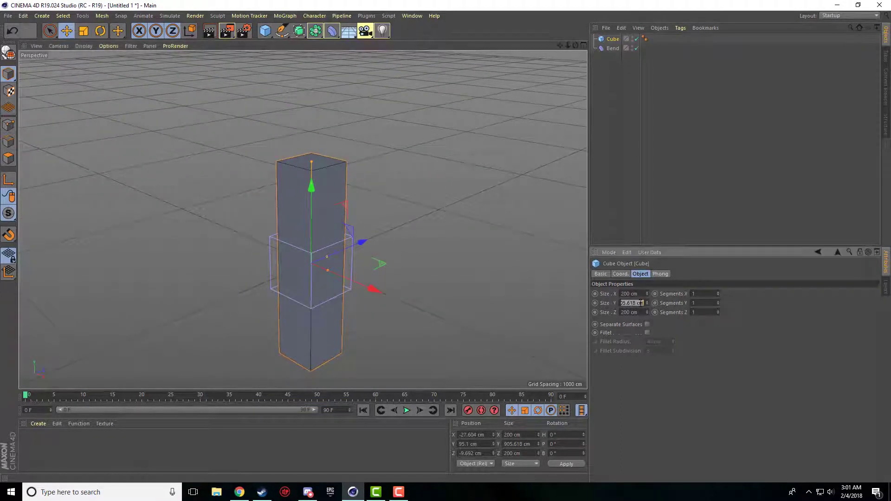
text(1000)
key(Tab)
text(150)
key(Tab)
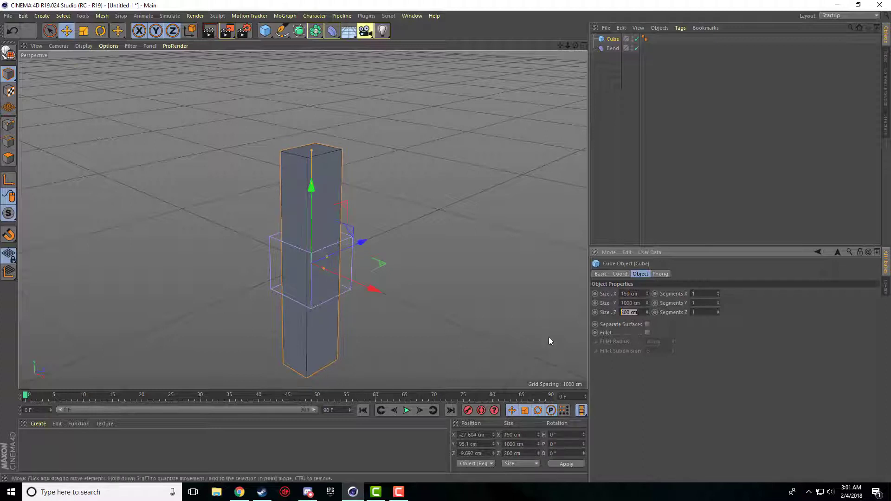
text(150)
key(Return)
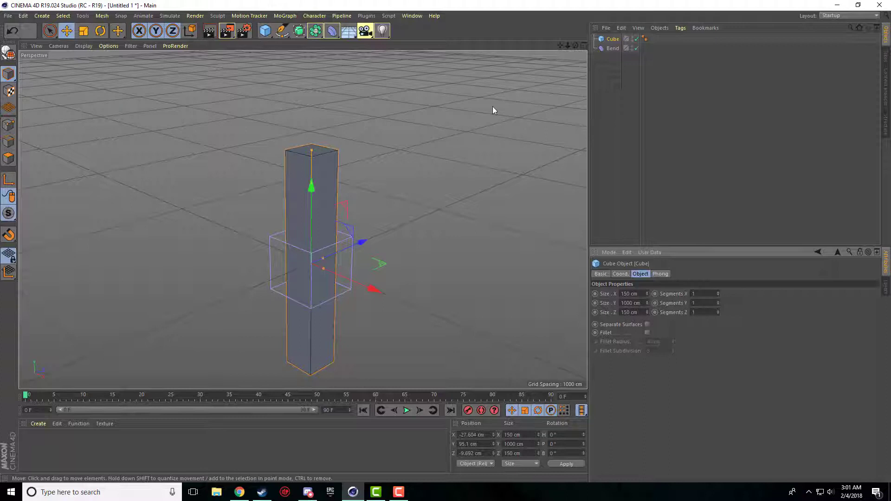
Arrange the object hierarchy so that the Bend deformer is a child of the cube
click(613, 48)
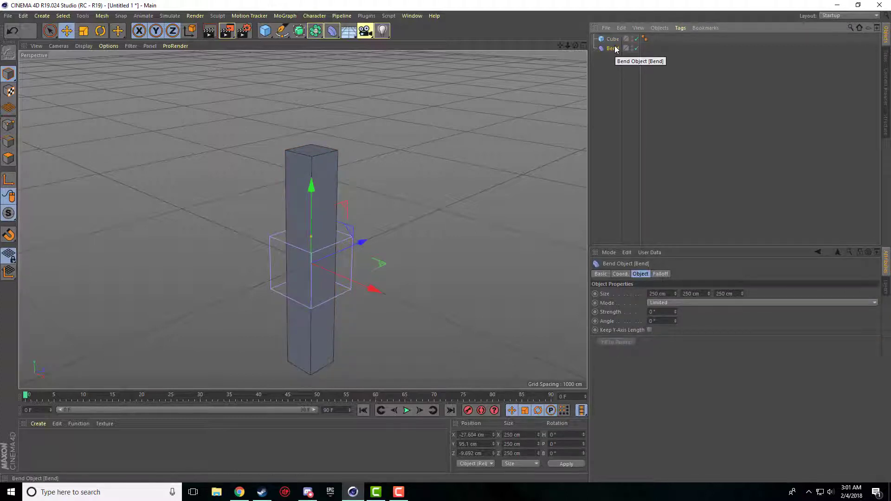
drag(616, 50, 612, 46)
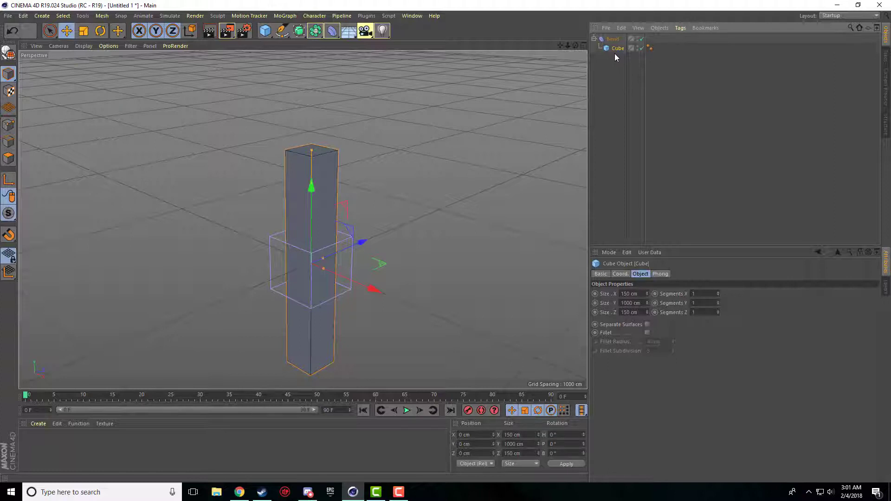
mouse_move(617, 50)
mouse_down()
mouse_move(610, 41)
mouse_move(616, 51)
mouse_up()
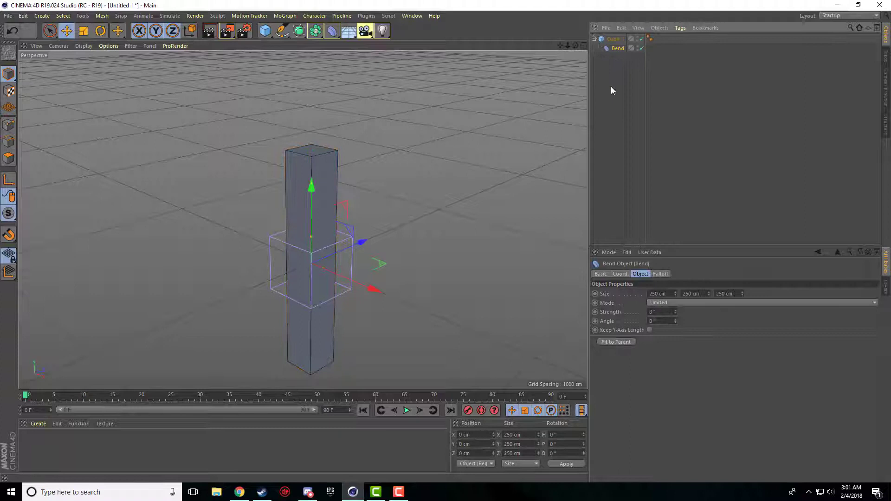
Set the Bend deformer's strength to 79°
click(617, 48)
drag(675, 313, 713, 313)
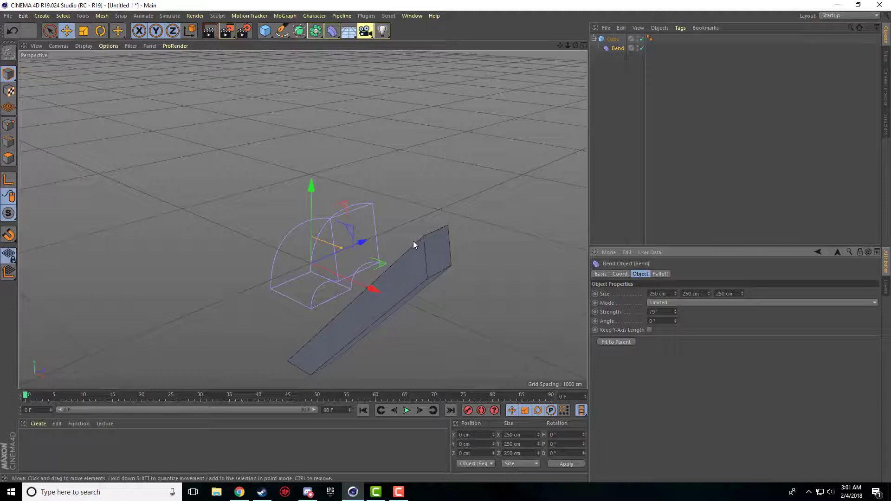
scroll(413, 242, up, 3)
drag(561, 46, 581, 3)
scroll(487, 137, down, 3)
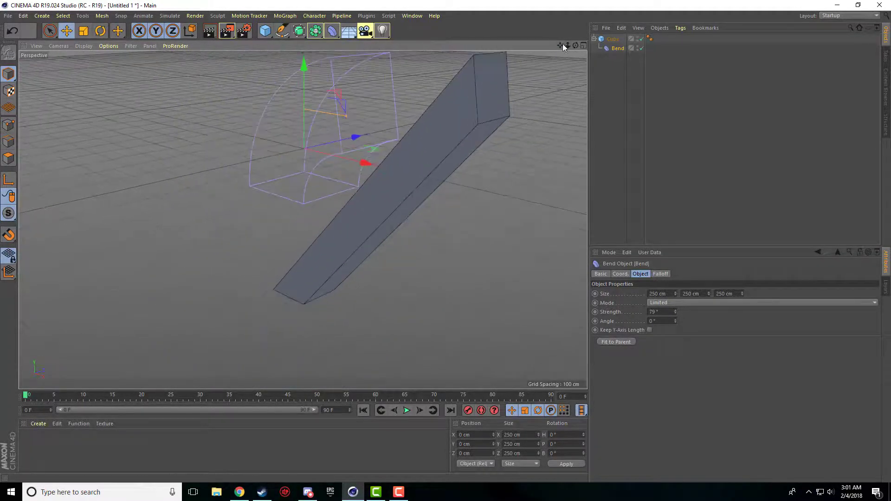
drag(561, 45, 548, 65)
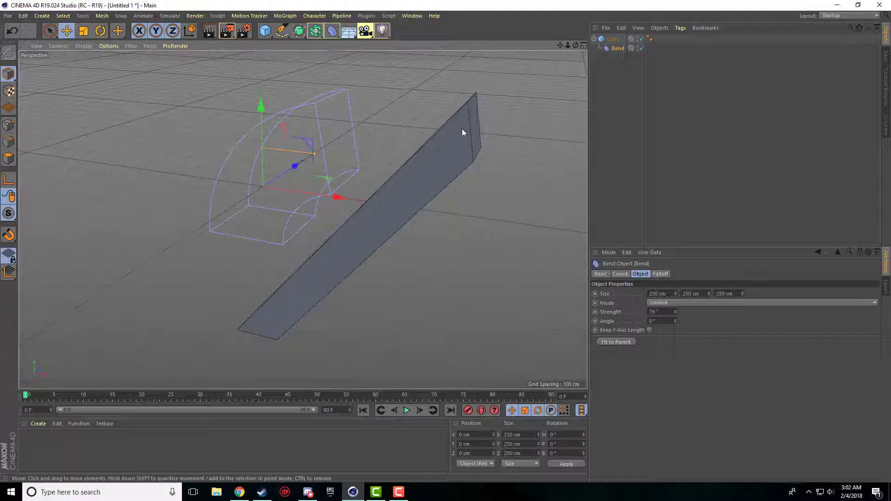
Increase the cube's Y segments to 109 so the column can bend smoothly
click(615, 39)
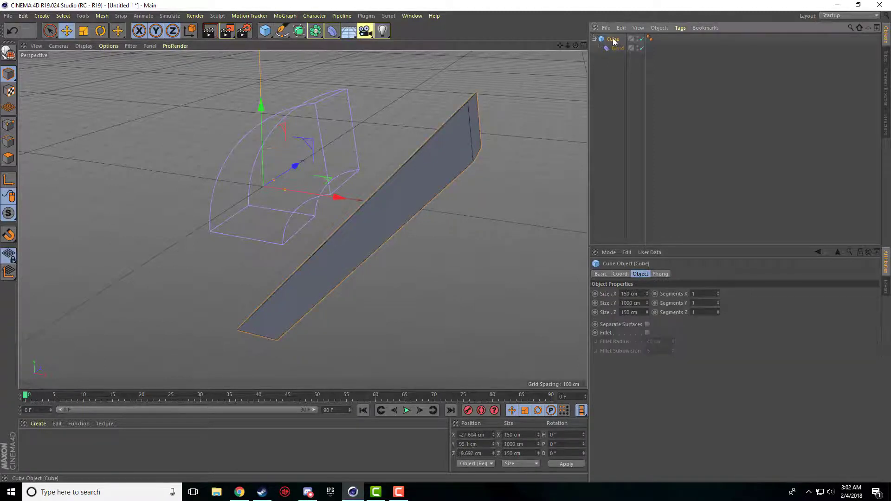
drag(565, 46, 561, 51)
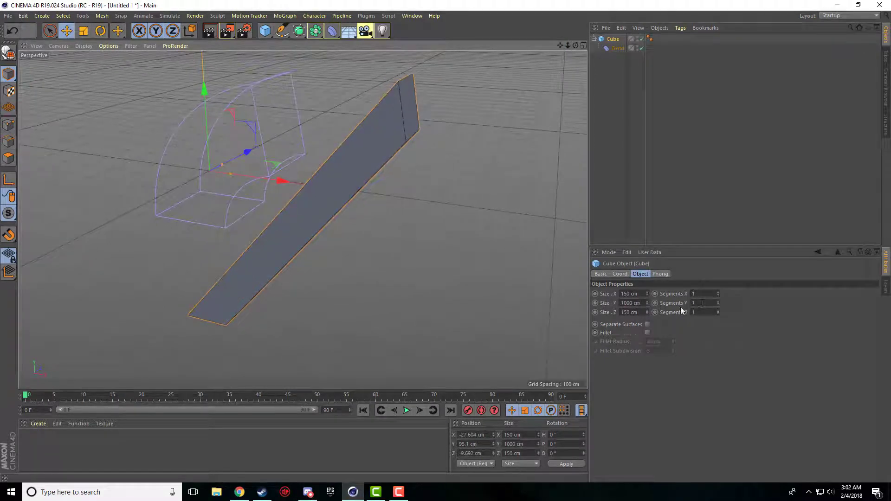
click(717, 302)
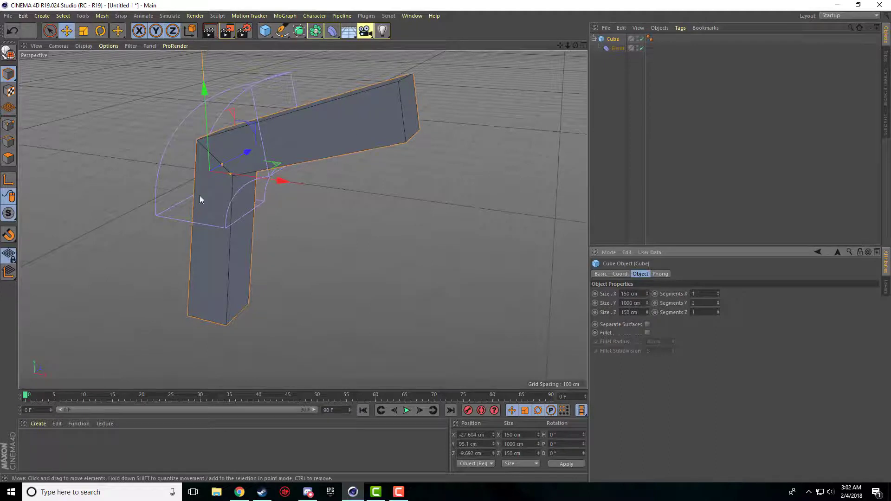
click(718, 302)
click(718, 302)
click(718, 301)
click(718, 302)
click(718, 302)
click(718, 302)
click(718, 302)
click(718, 302)
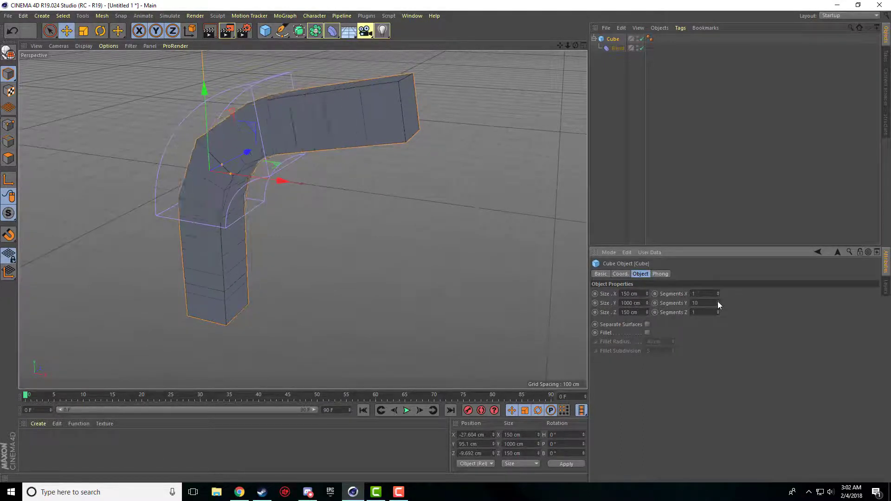
click(718, 302)
click(718, 302)
click(718, 302)
click(718, 302)
drag(718, 302, 717, 258)
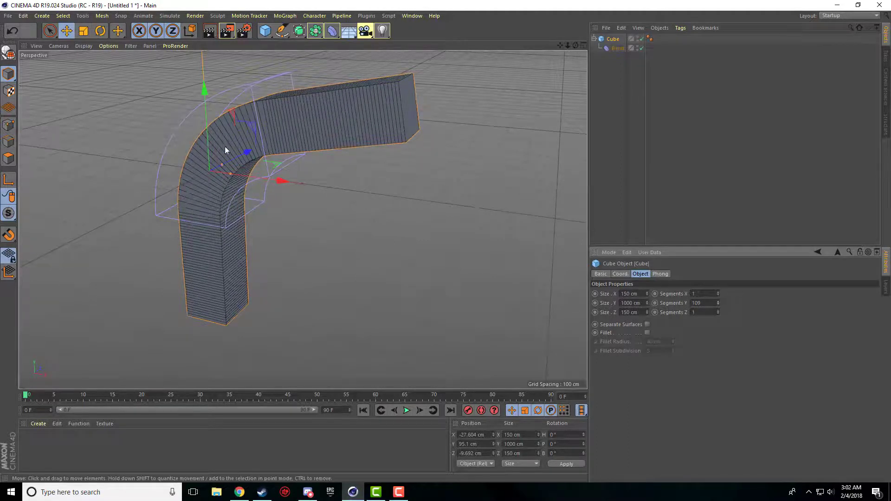
Set the Bend deformer's angle to 39°, try the Within Box mode and switch the mode to Unlimited
click(617, 49)
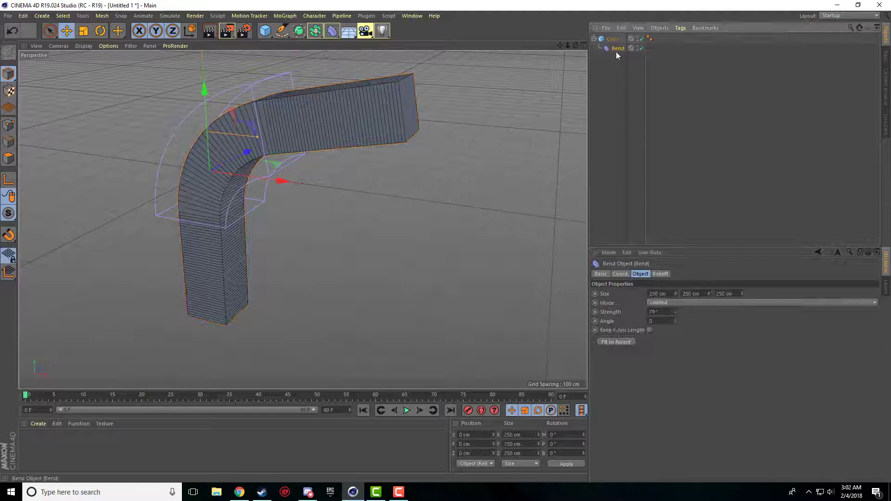
drag(676, 321, 676, 321)
click(667, 302)
click(674, 321)
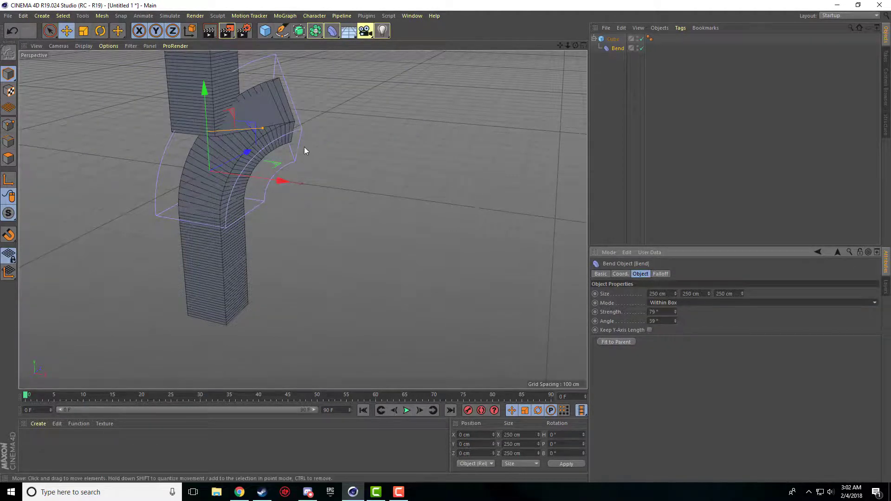
scroll(305, 147, down, 2)
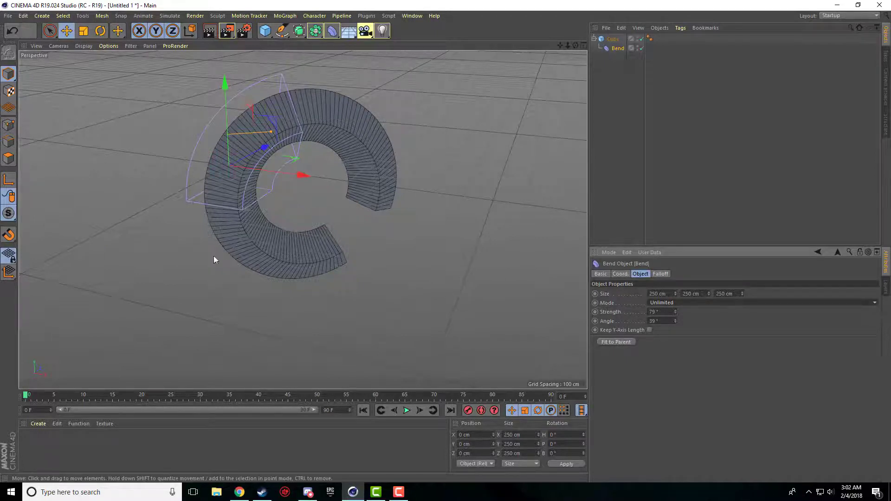
Reduce the Bend deformer's strength to 16°
drag(676, 312, 655, 311)
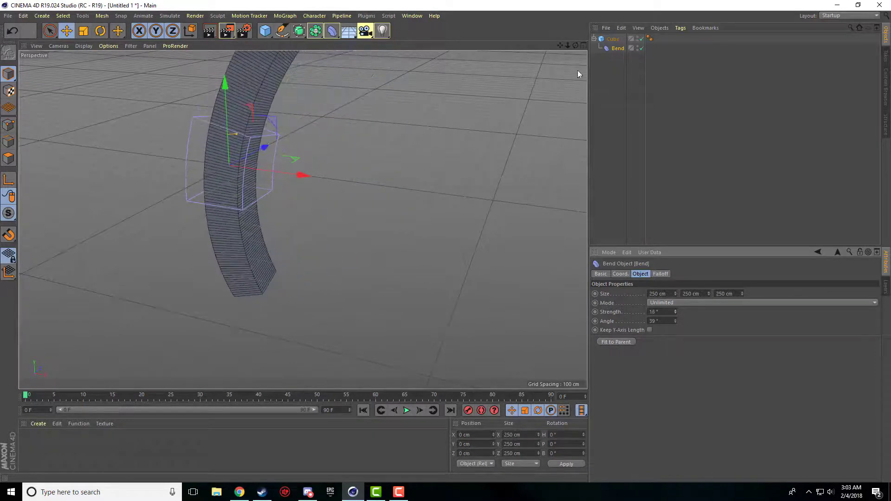
drag(561, 46, 600, 94)
scroll(411, 183, up, 2)
scroll(411, 183, down, 1)
drag(560, 45, 567, 47)
scroll(175, 227, down, 1)
scroll(249, 247, up, 1)
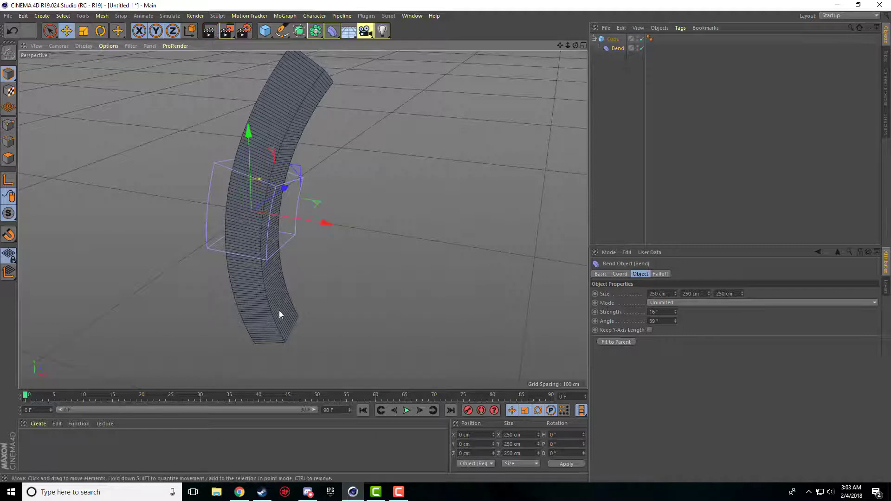
Preview the bent cube in Gouraud Shading, and return the viewport to Constant Shading (Lines)
click(299, 77)
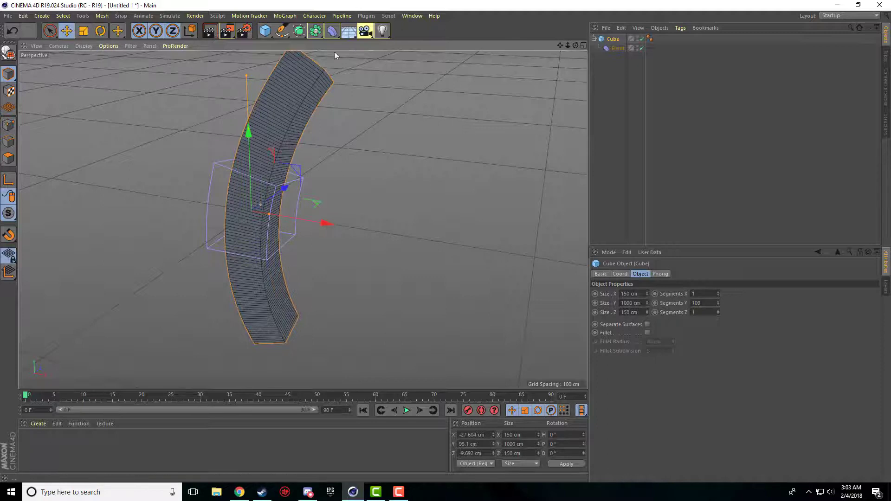
click(83, 46)
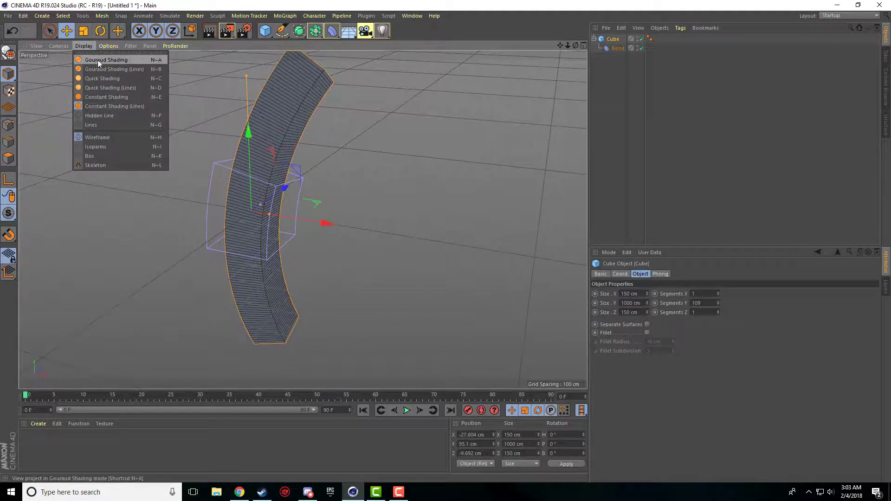
click(129, 60)
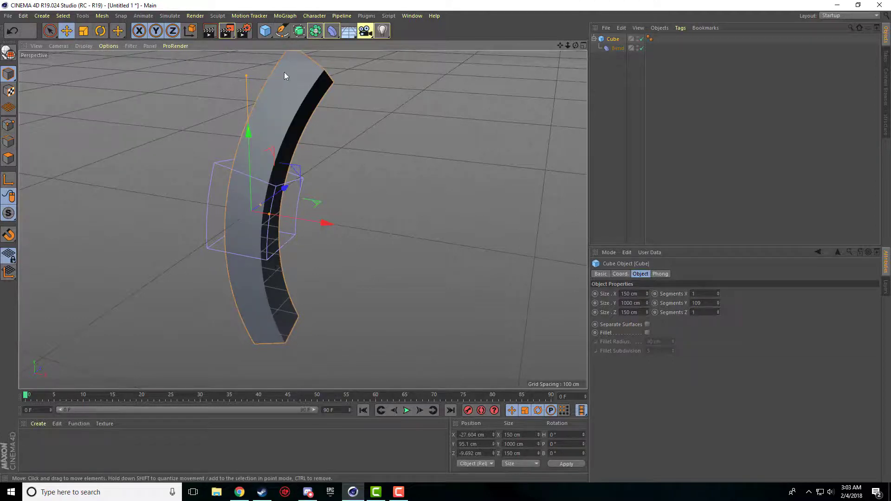
click(86, 46)
click(104, 104)
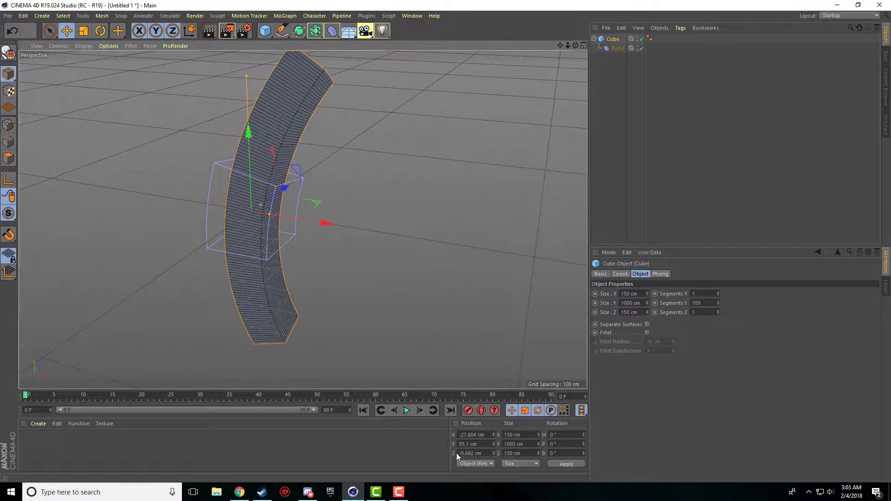
drag(560, 45, 561, 54)
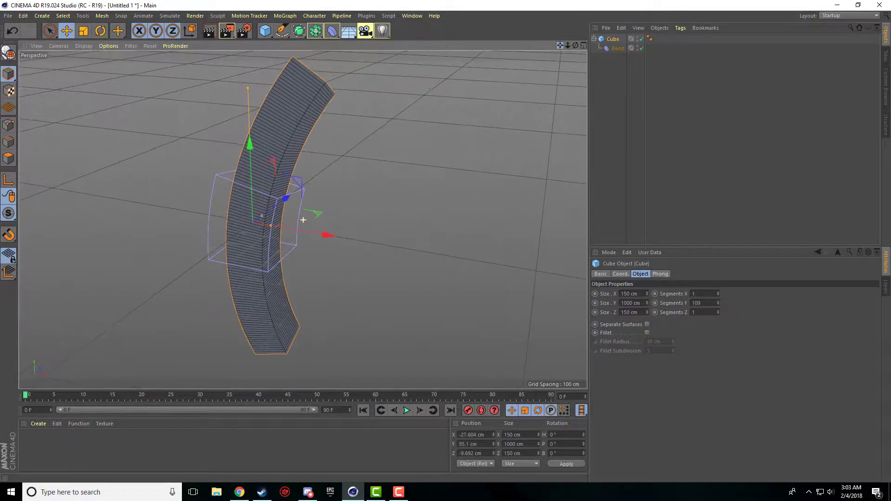